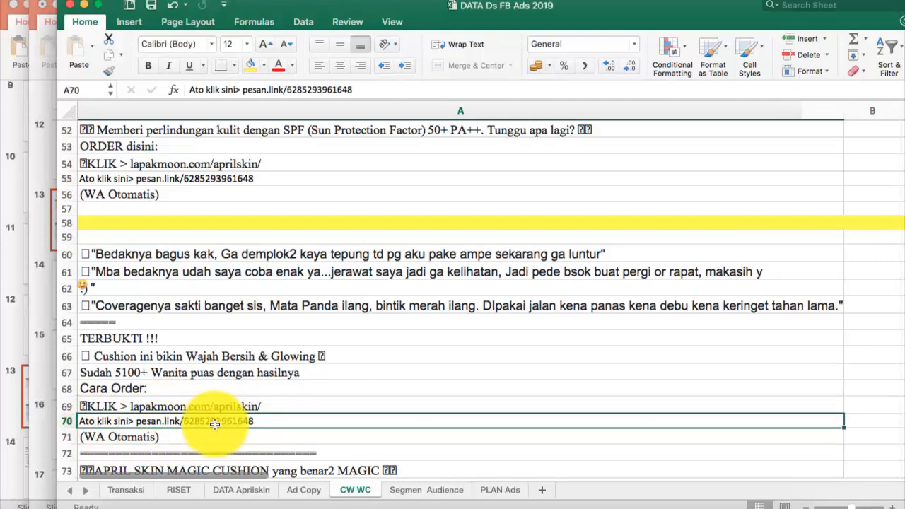
Review the Aprilskin ad copy variations on the CW WC sheet, from the testimonial version up to the first one
scroll(228, 360, up, 3)
scroll(205, 272, up, 1)
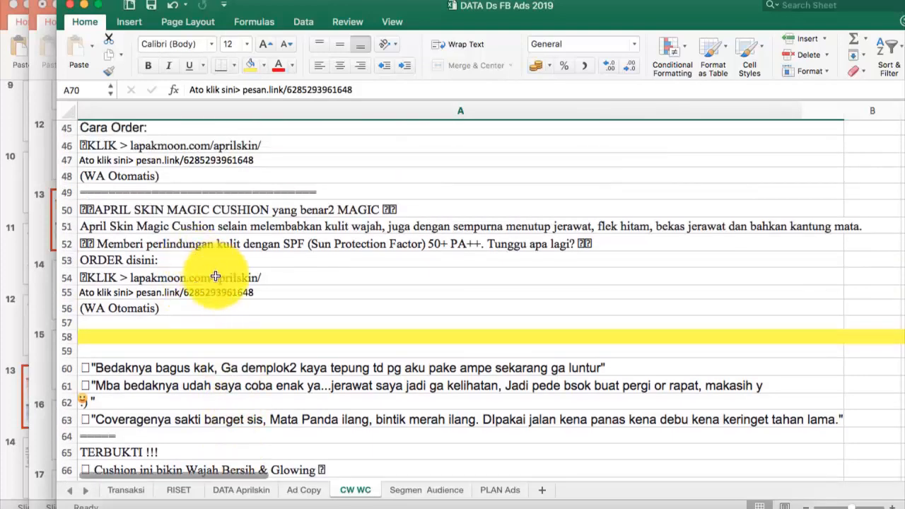
scroll(225, 294, up, 5)
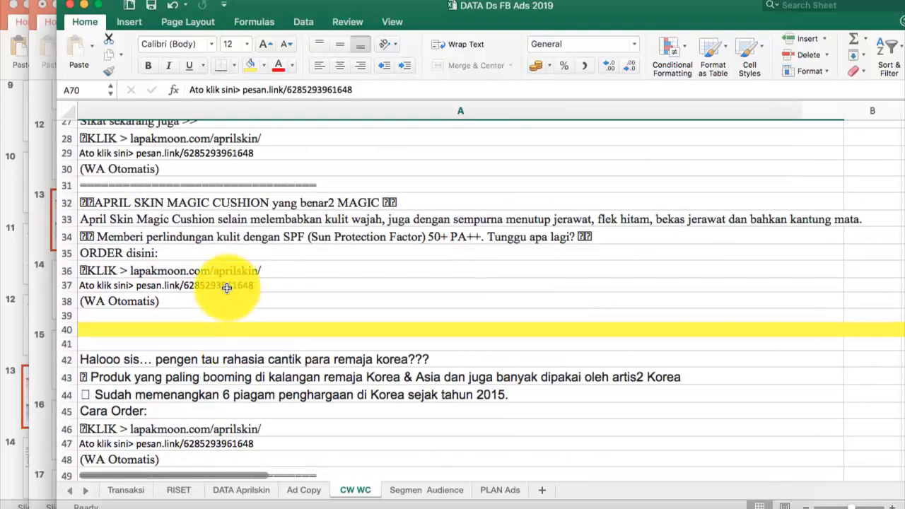
scroll(227, 275, up, 1)
scroll(229, 263, up, 3)
scroll(237, 233, down, 3)
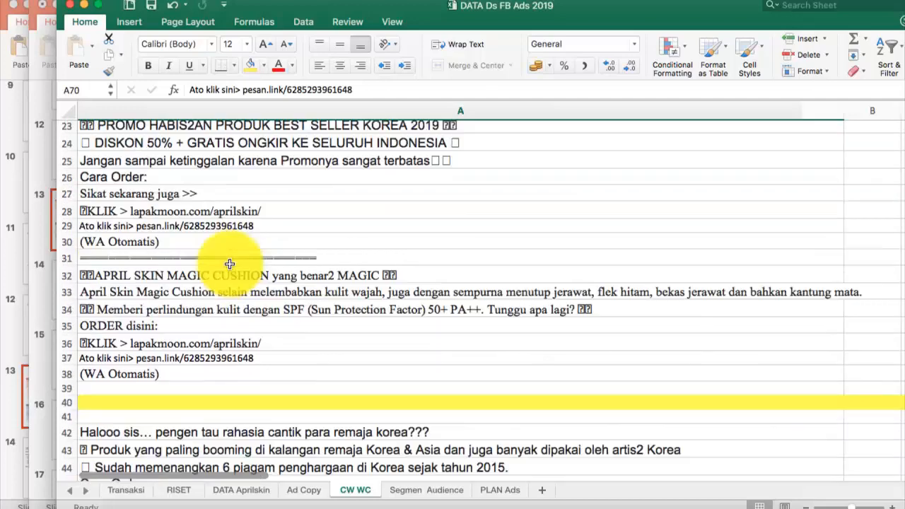
scroll(353, 297, up, 5)
scroll(283, 333, up, 3)
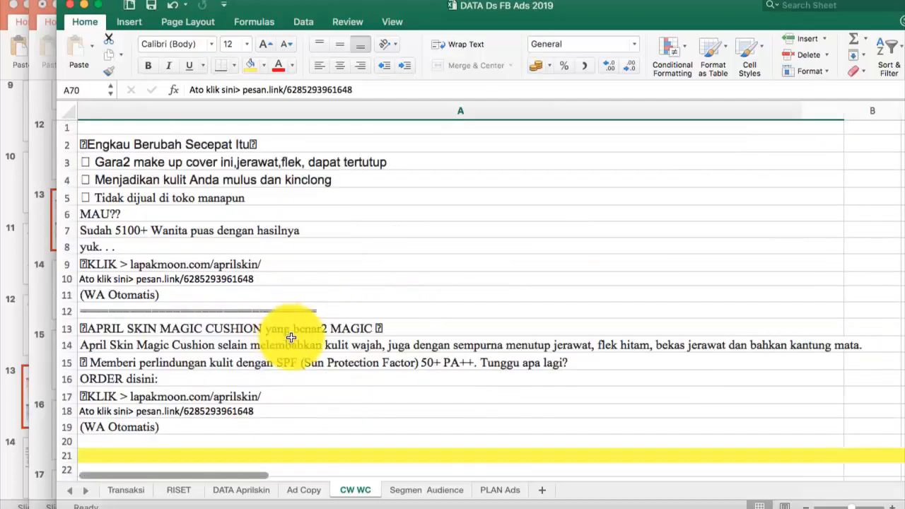
scroll(297, 332, down, 6)
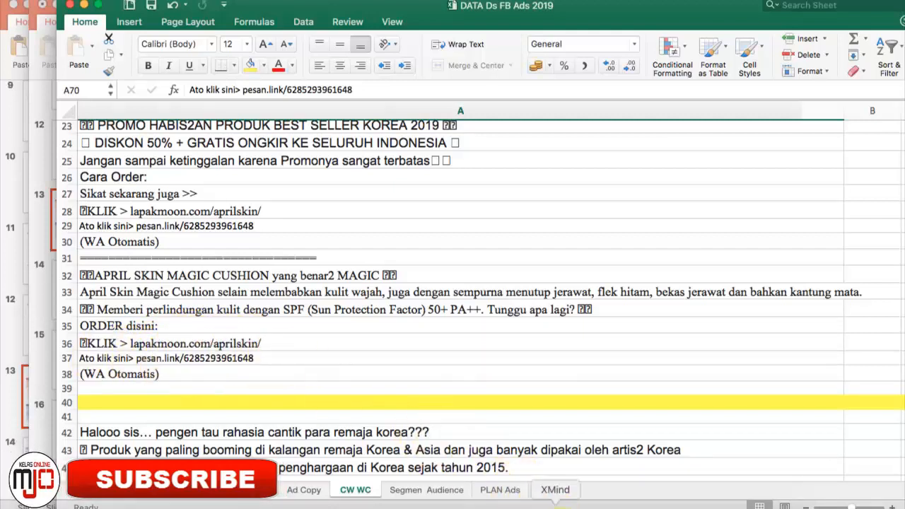
Switch to the BLUEPRINT FB Ads 2019 (WC) presentation and review the ad report results and problem–solution tables on slide 13
click(568, 498)
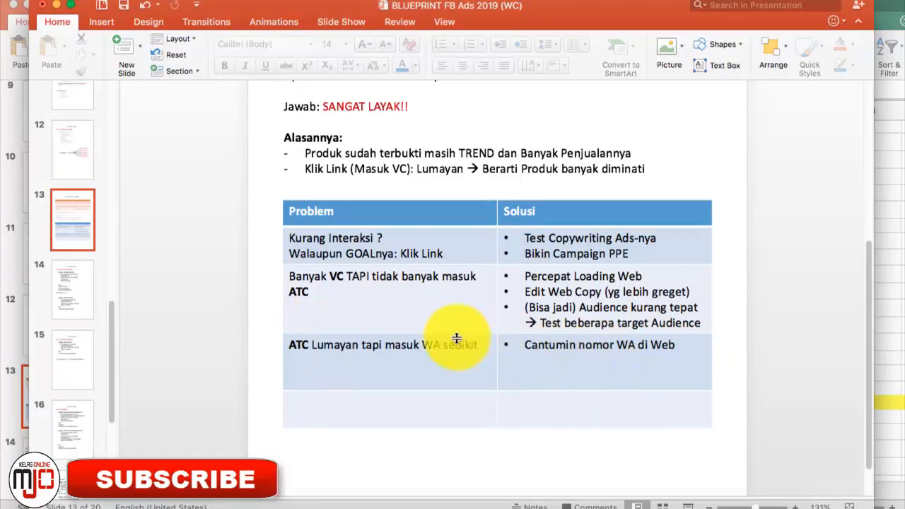
scroll(460, 334, up, 3)
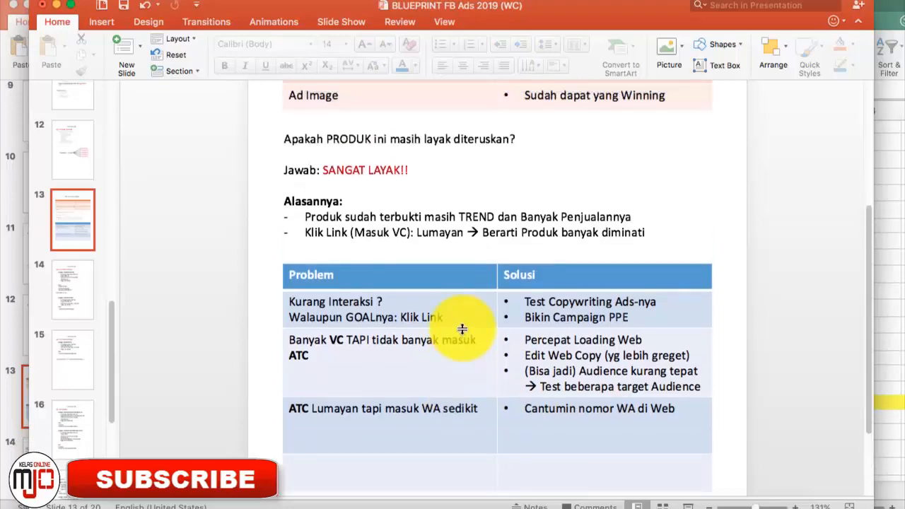
scroll(462, 328, up, 6)
scroll(465, 327, down, 9)
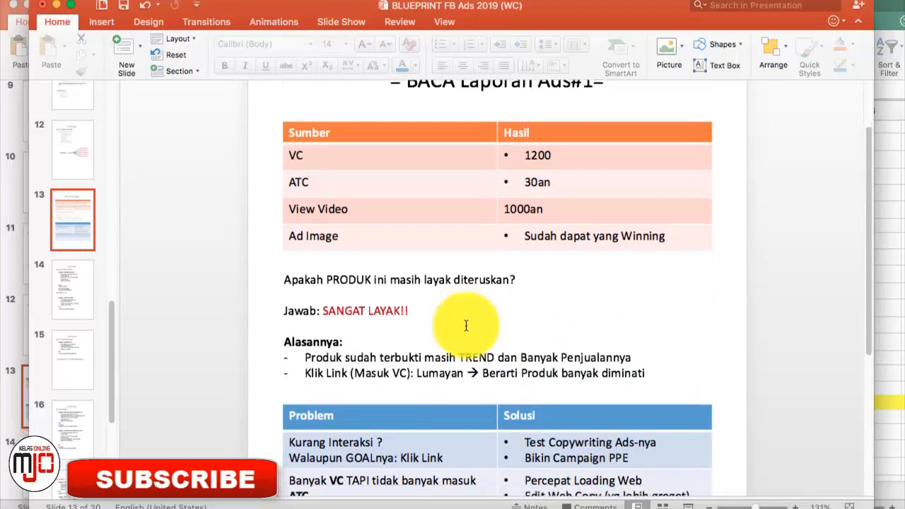
scroll(465, 325, up, 6)
scroll(465, 325, up, 3)
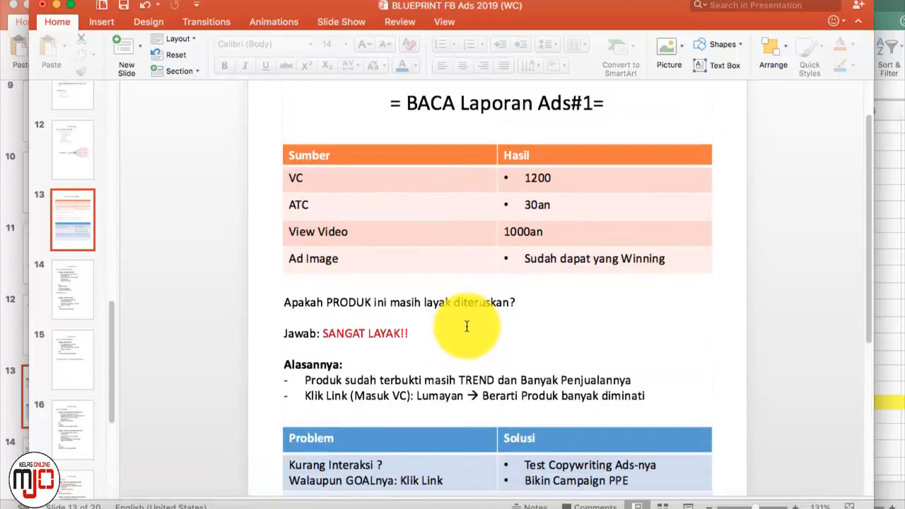
scroll(467, 327, down, 6)
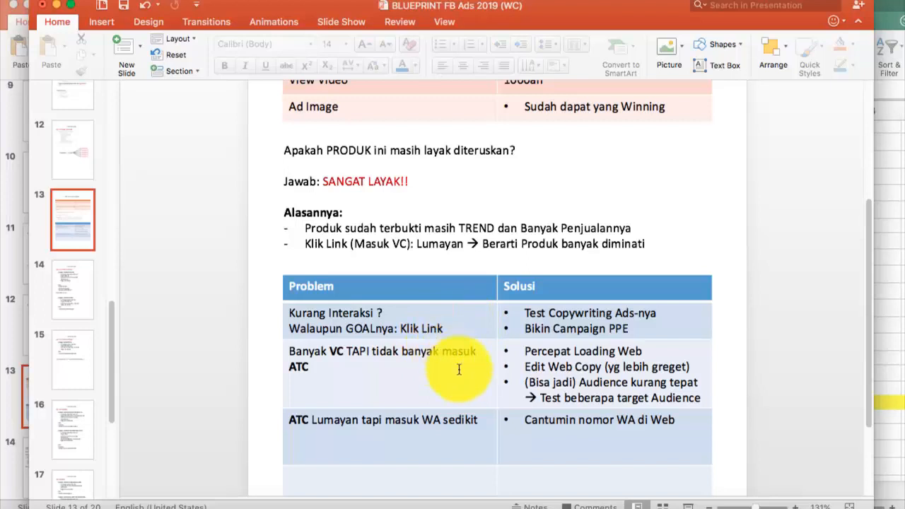
scroll(544, 396, down, 1)
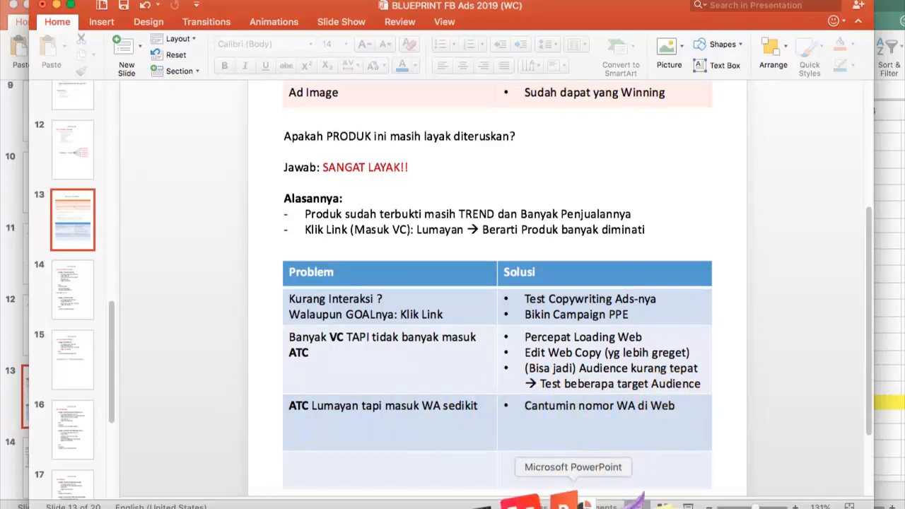
Switch to the Elementor page in Chrome and enlarge the WA Manual line's desktop font size to about 25 px
click(468, 498)
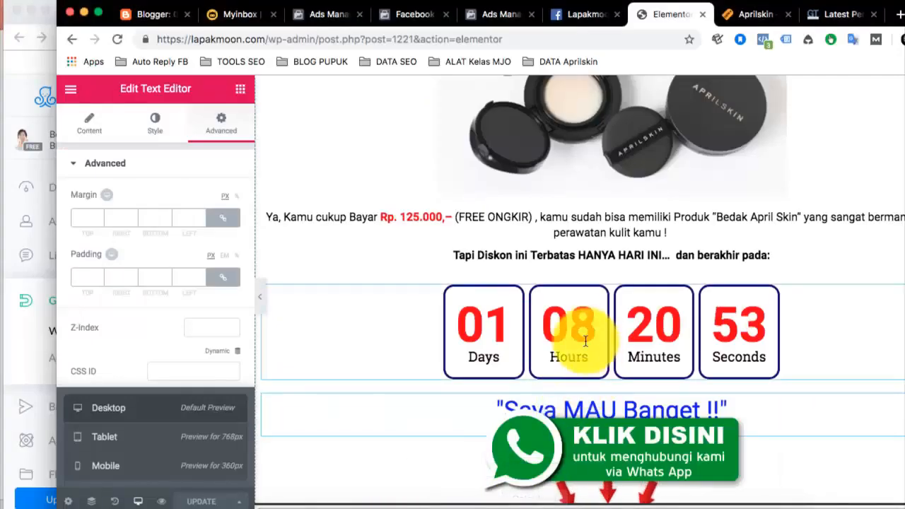
scroll(580, 346, down, 5)
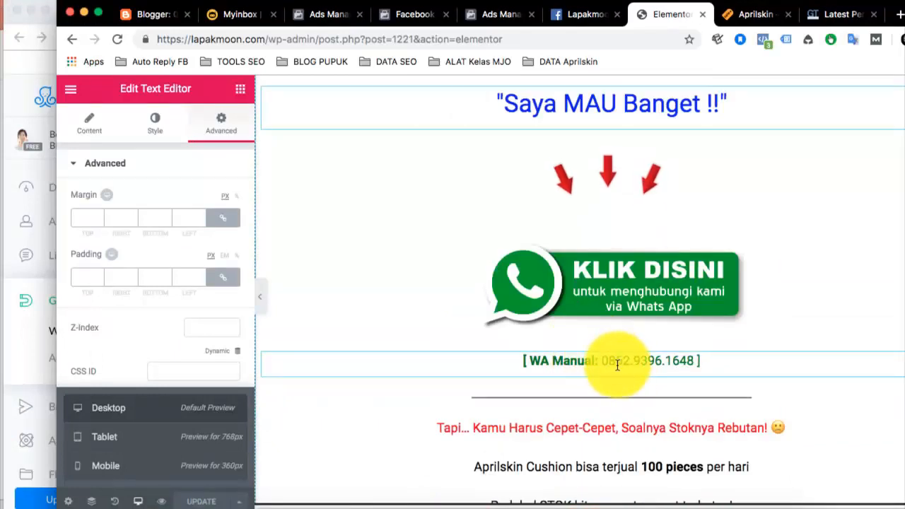
click(588, 359)
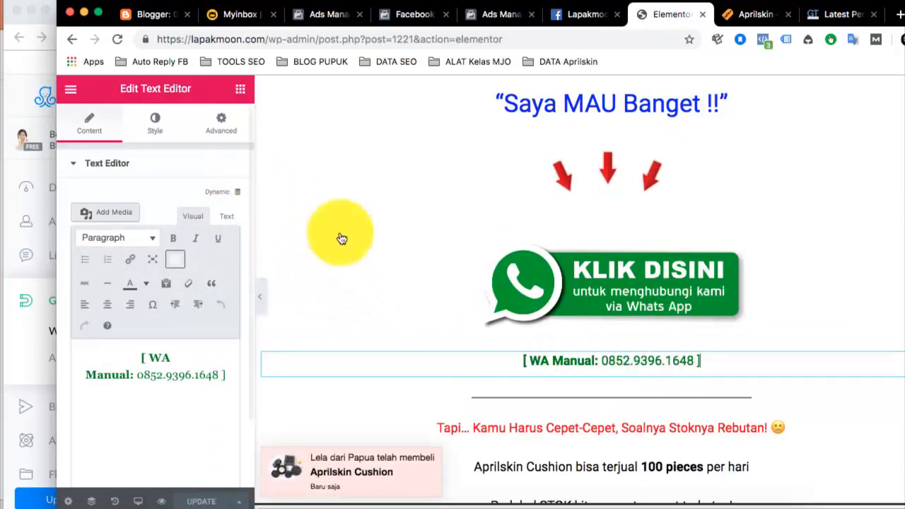
click(223, 131)
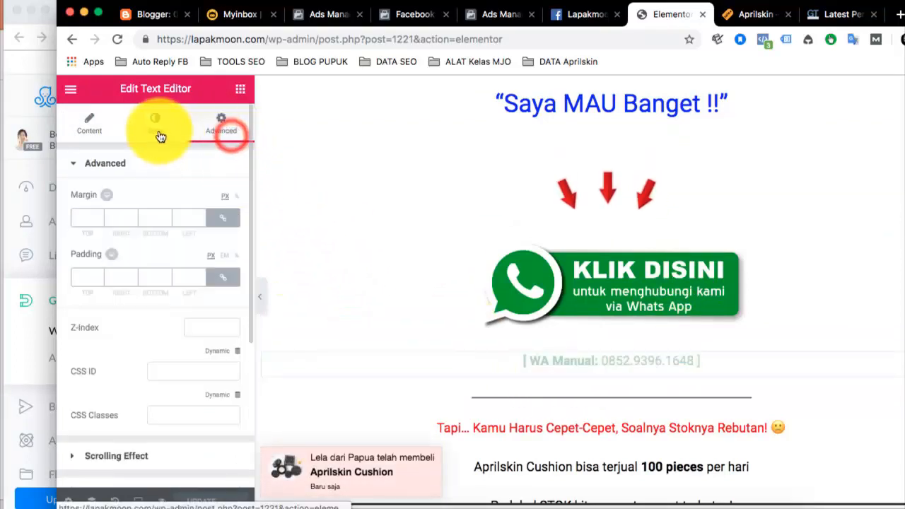
click(164, 135)
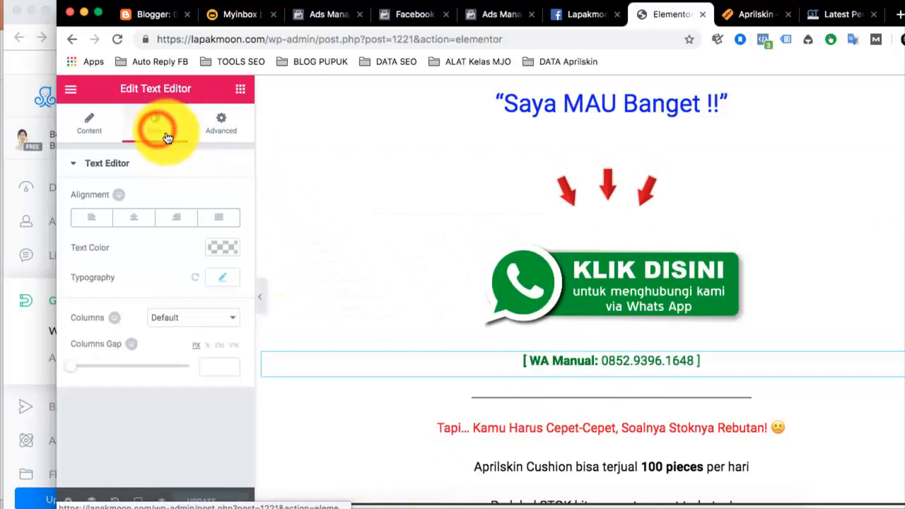
click(221, 279)
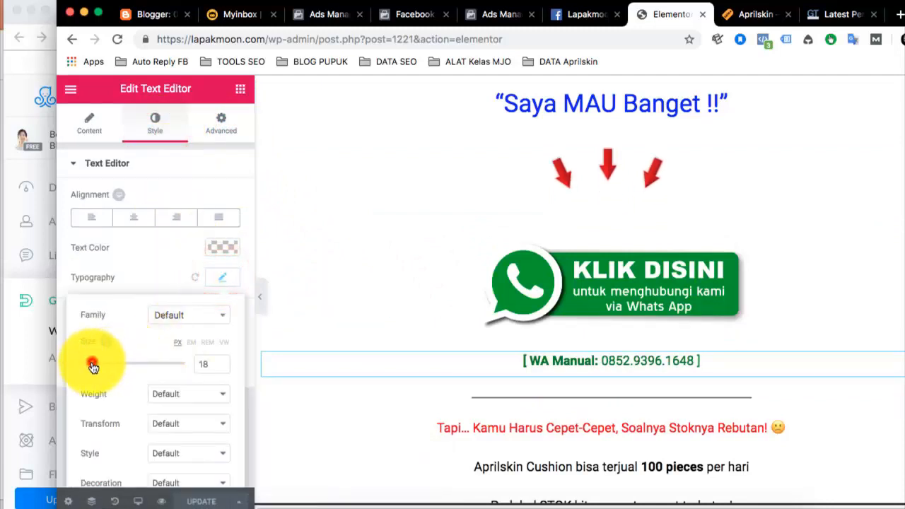
drag(93, 366, 98, 368)
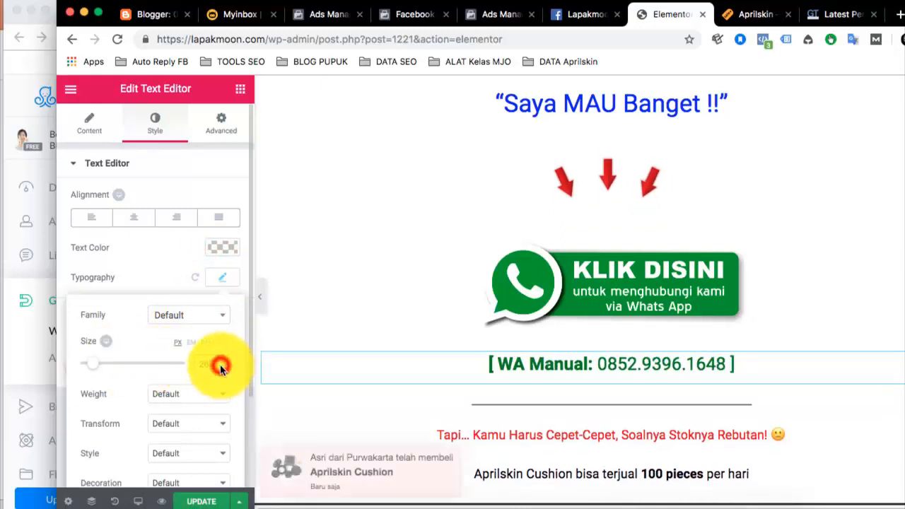
Preview the page in mobile view and set the WA Manual line's mobile font size to 21 px
click(141, 498)
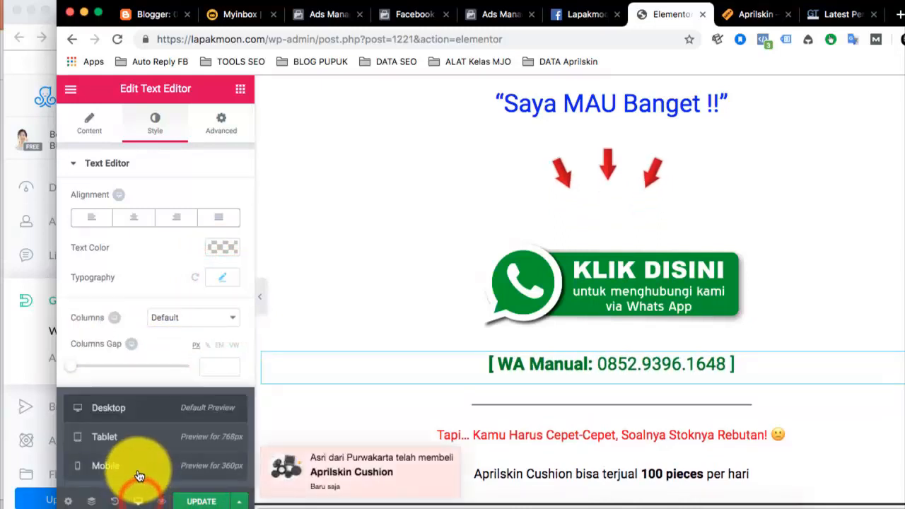
click(138, 473)
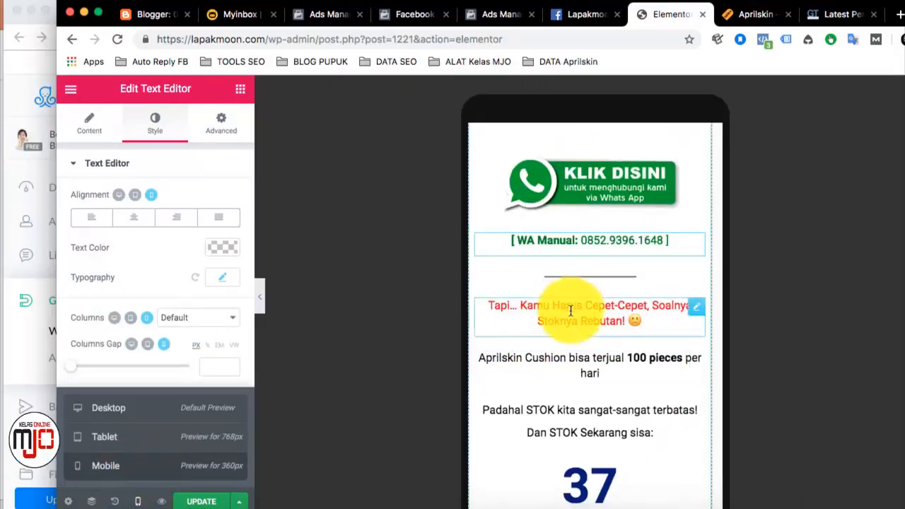
scroll(571, 310, up, 10)
scroll(589, 308, down, 4)
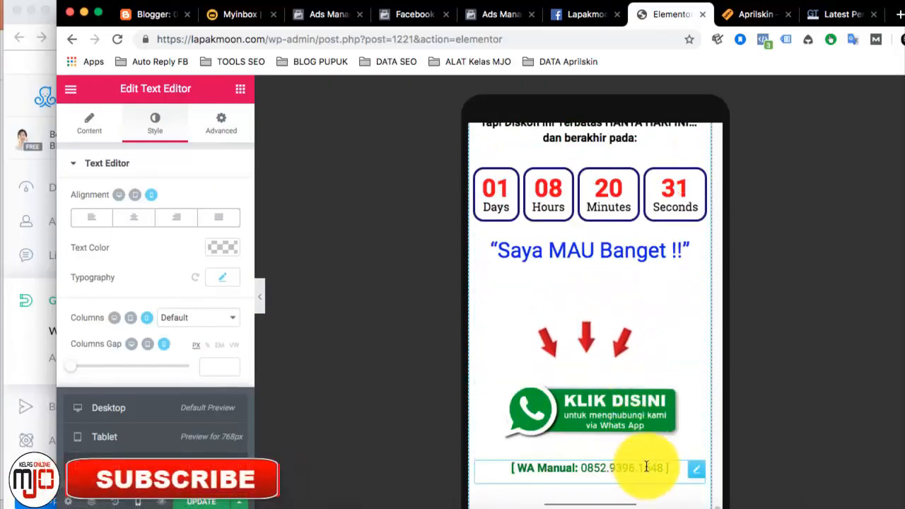
click(687, 469)
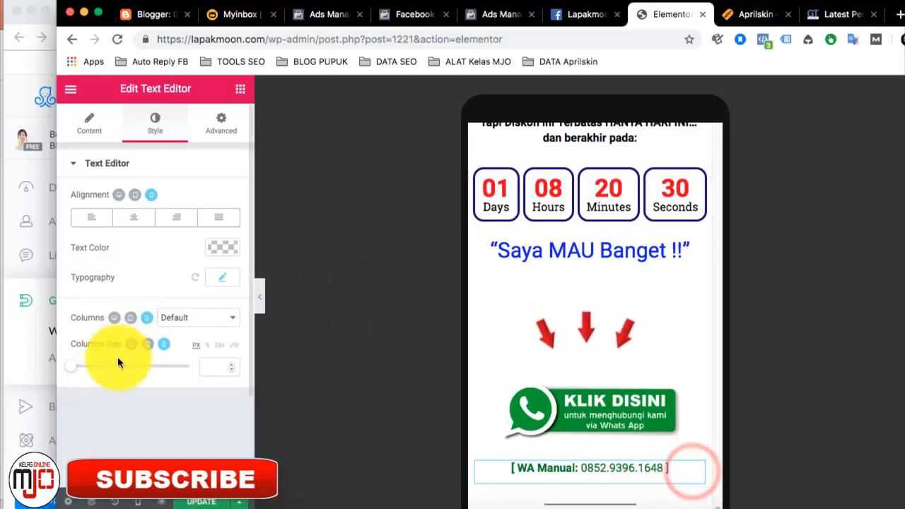
click(697, 468)
click(222, 277)
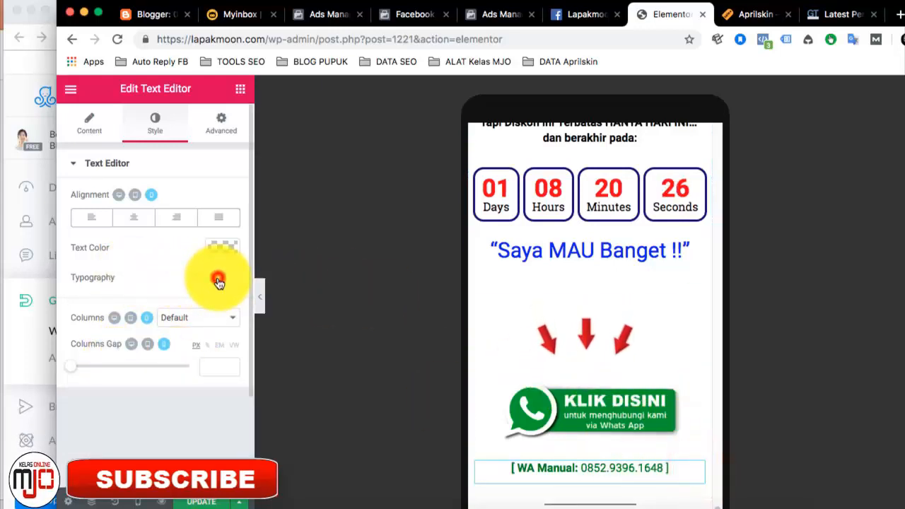
click(222, 364)
text(20)
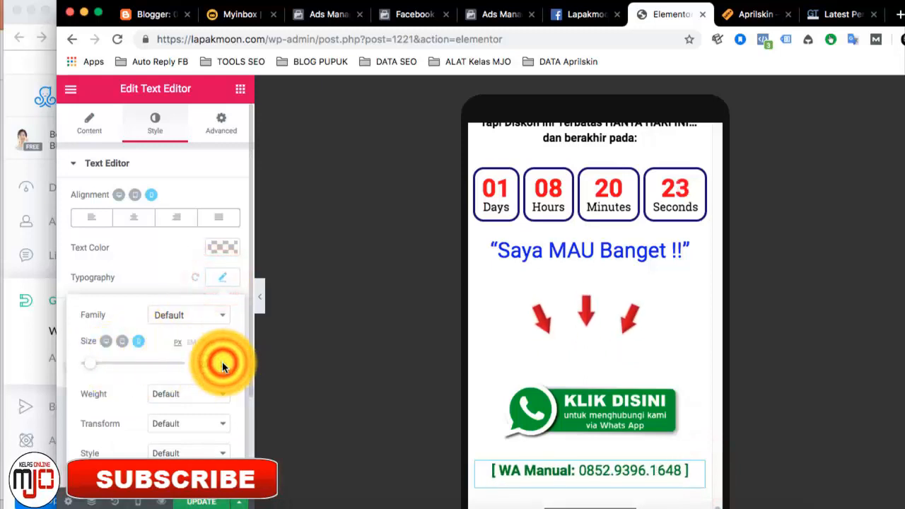
click(222, 361)
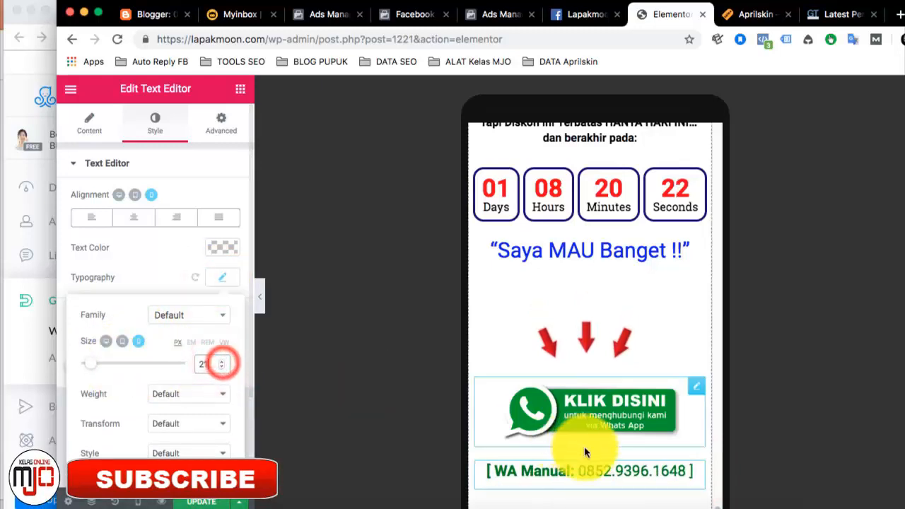
Select the whole WA Manual text in the widget's content and colour it bright red
click(629, 474)
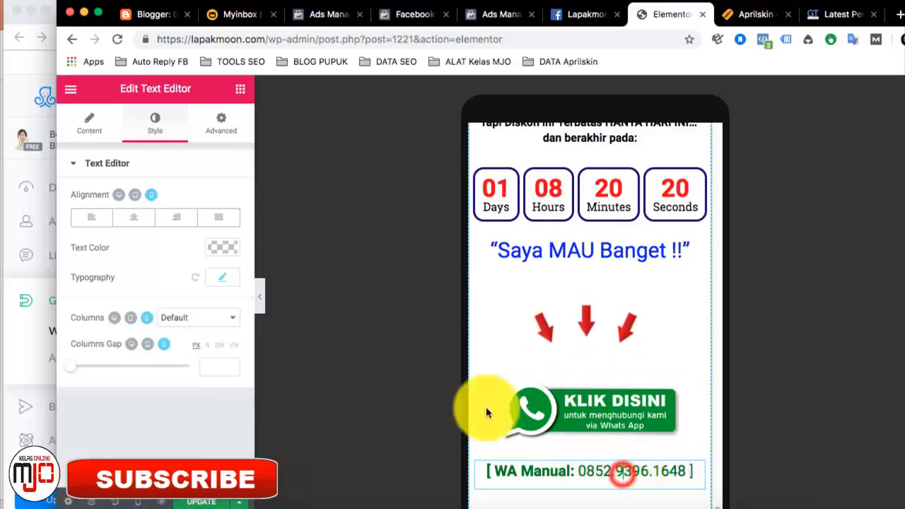
click(89, 125)
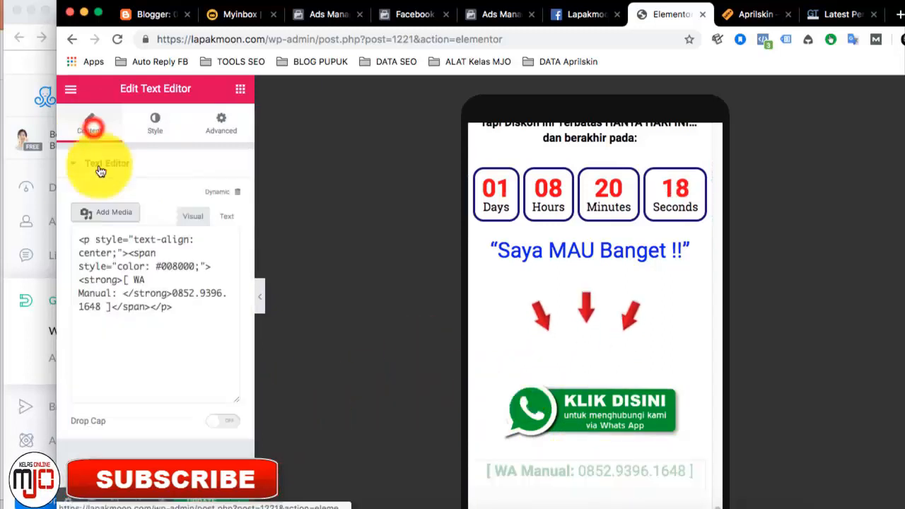
drag(227, 376, 137, 347)
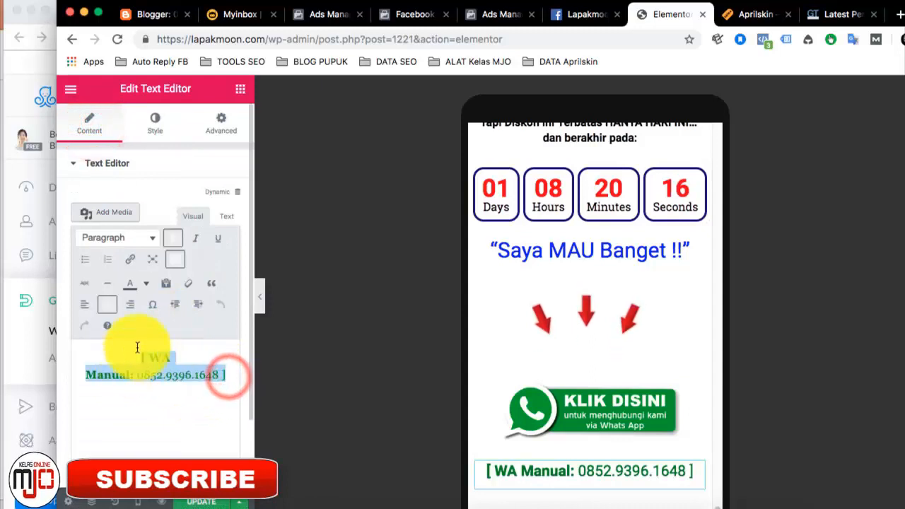
click(147, 286)
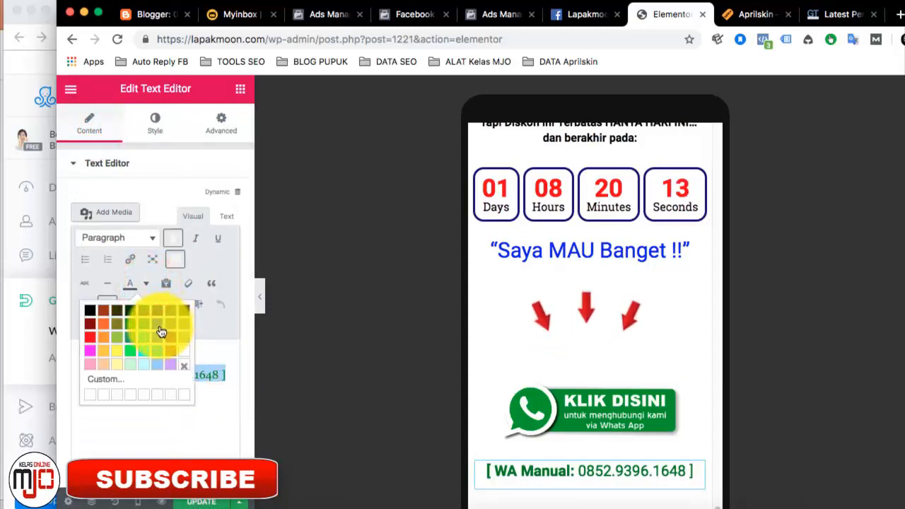
click(88, 336)
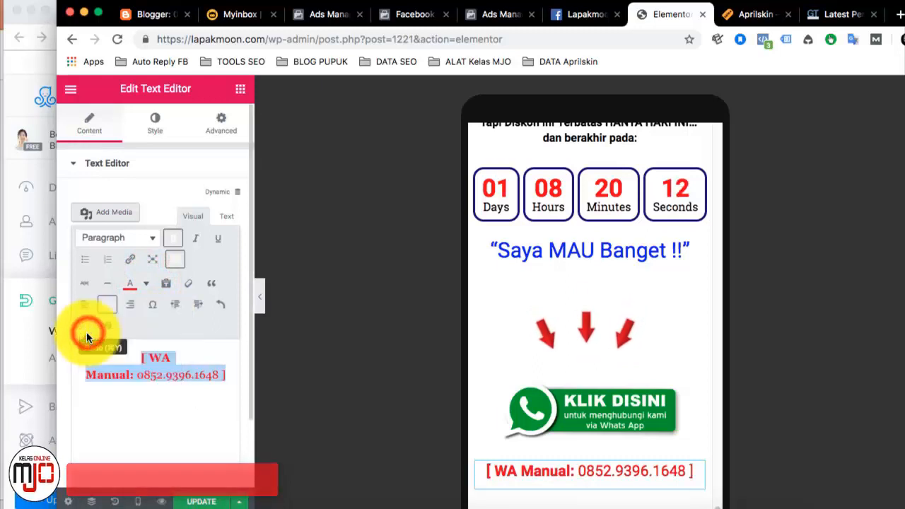
Return to the desktop preview and recolour the WA Manual text dark red
click(143, 500)
click(145, 409)
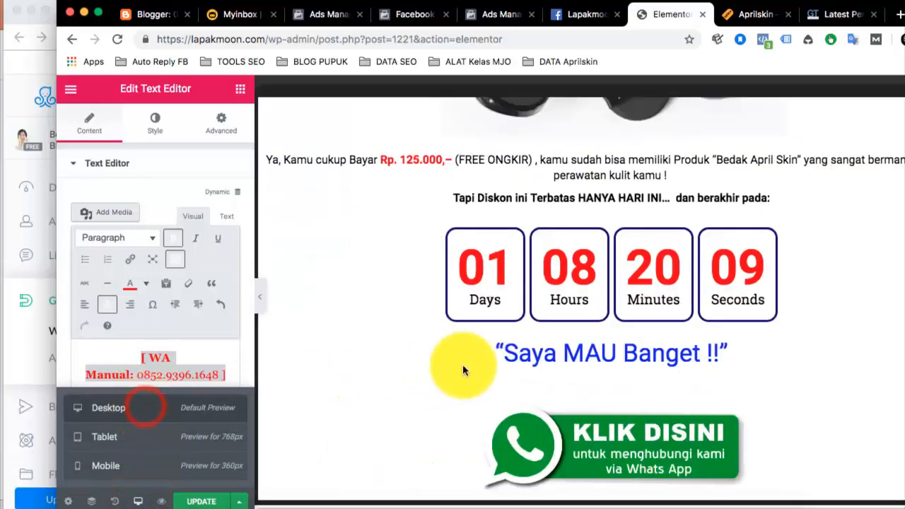
scroll(508, 350, down, 5)
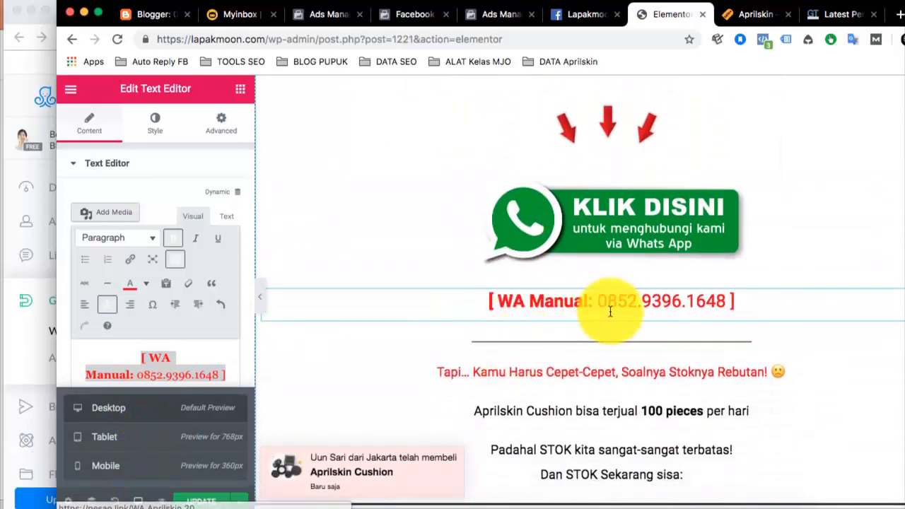
click(145, 284)
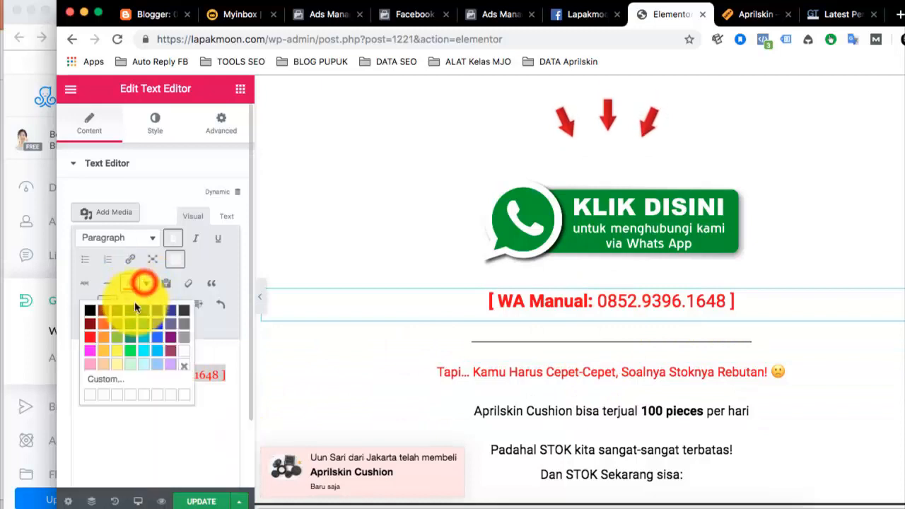
click(88, 327)
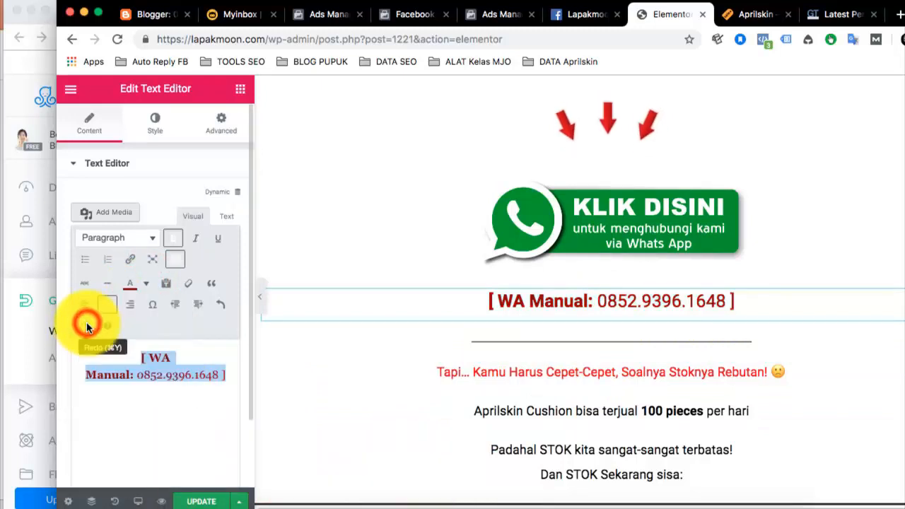
Recolour the selected WA Manual text navy blue and save the update to the landing page
click(145, 286)
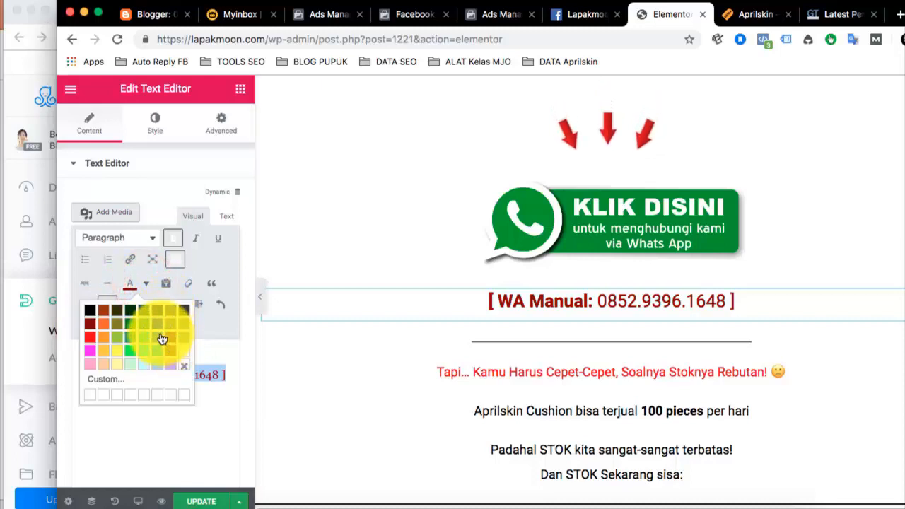
click(157, 313)
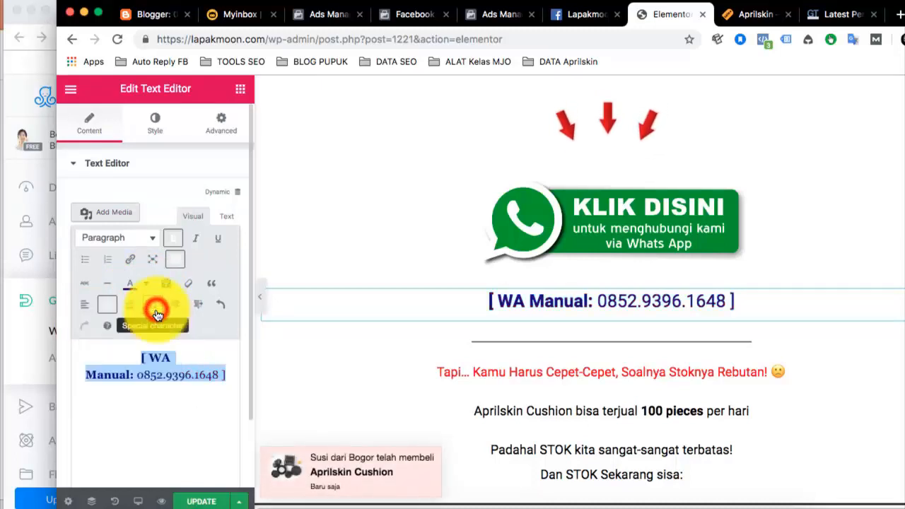
click(205, 502)
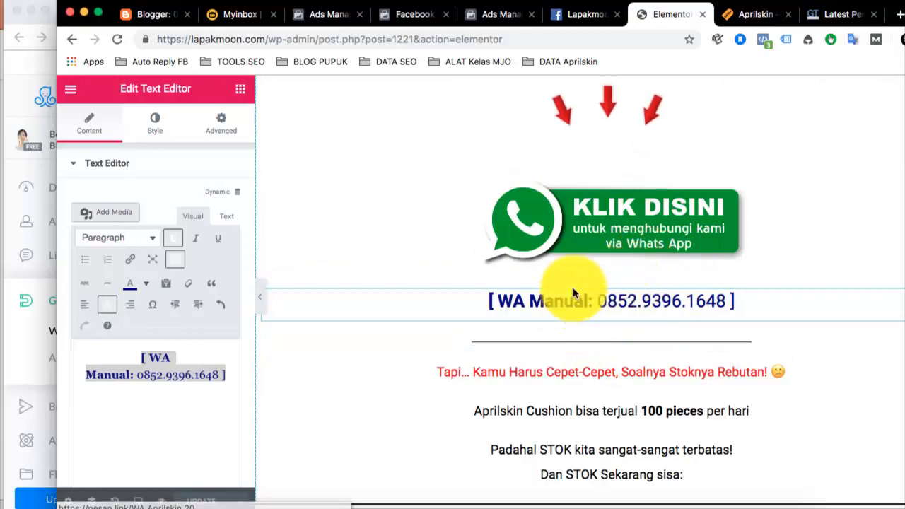
Review the landing page from the headline to the stock counter, including the WA Manual line, price, testimonials and countdown sections
scroll(579, 286, up, 3)
scroll(599, 285, up, 2)
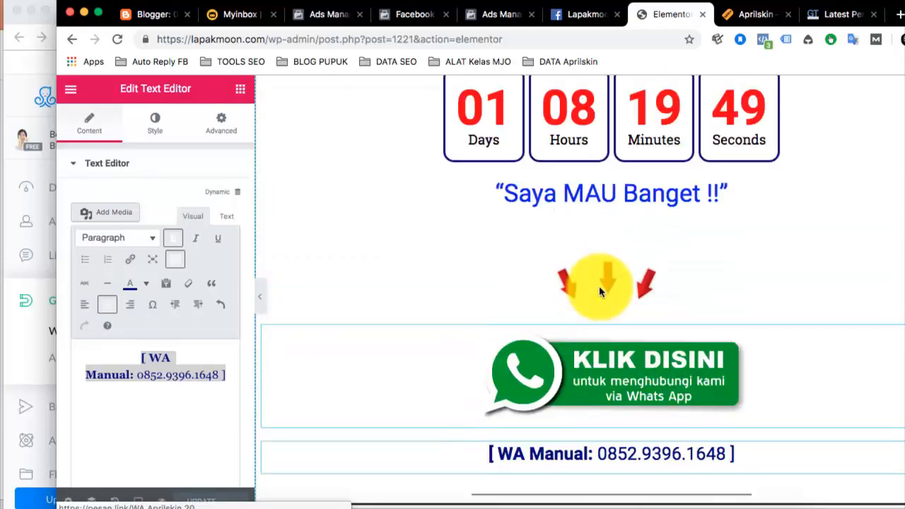
scroll(600, 347, down, 2)
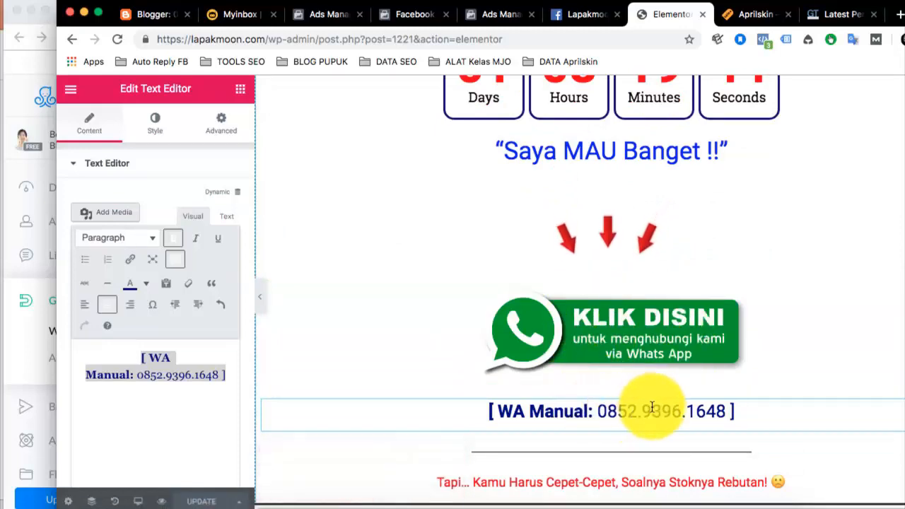
scroll(683, 369, down, 10)
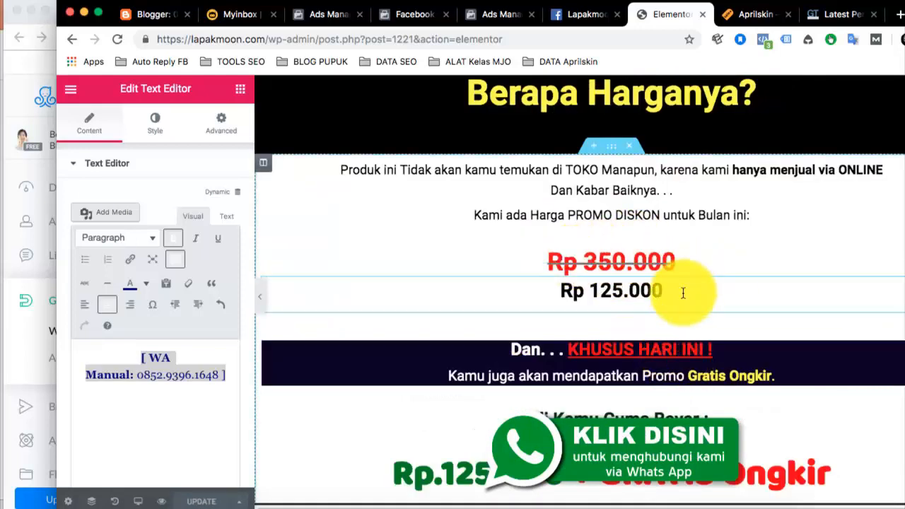
scroll(682, 290, down, 4)
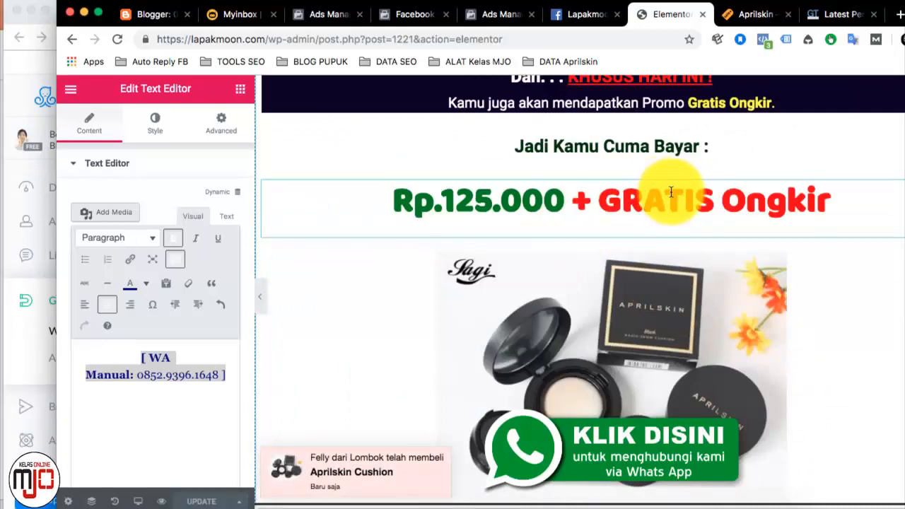
scroll(617, 273, down, 5)
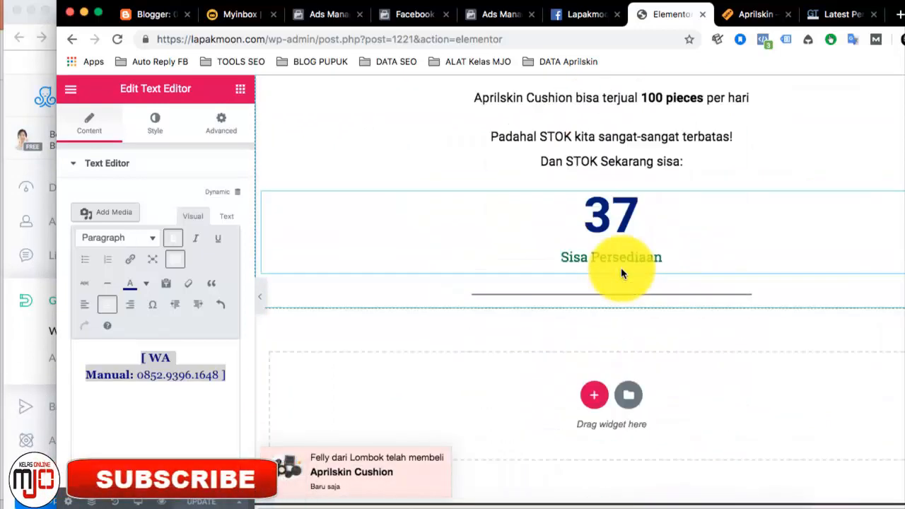
scroll(621, 269, down, 4)
scroll(613, 268, up, 2)
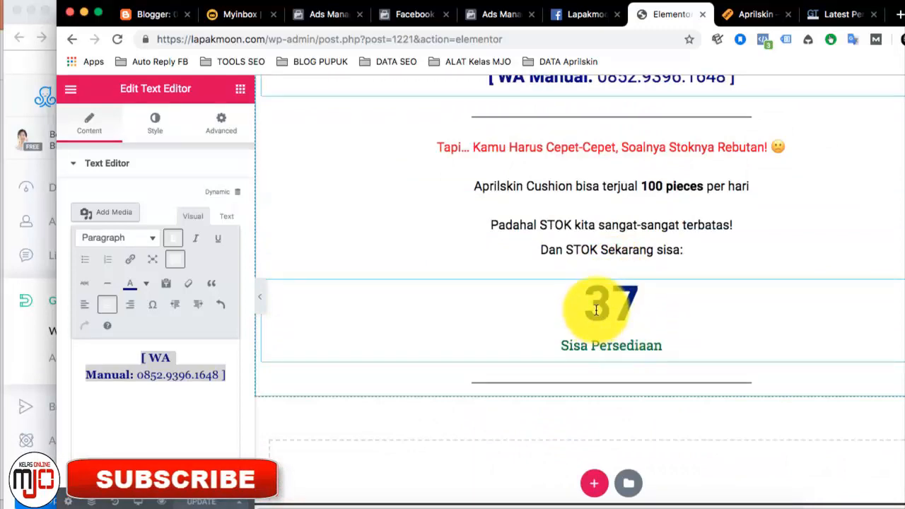
scroll(606, 301, up, 1)
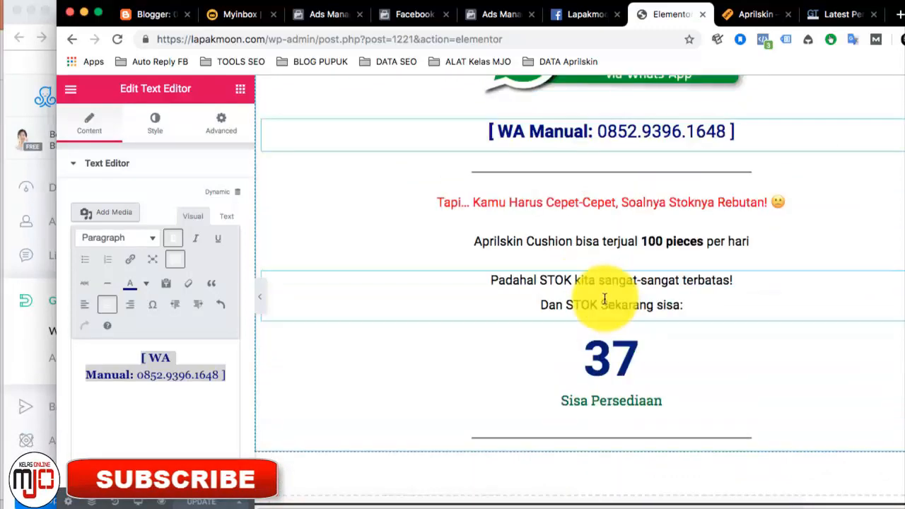
scroll(608, 326, down, 10)
scroll(609, 345, up, 5)
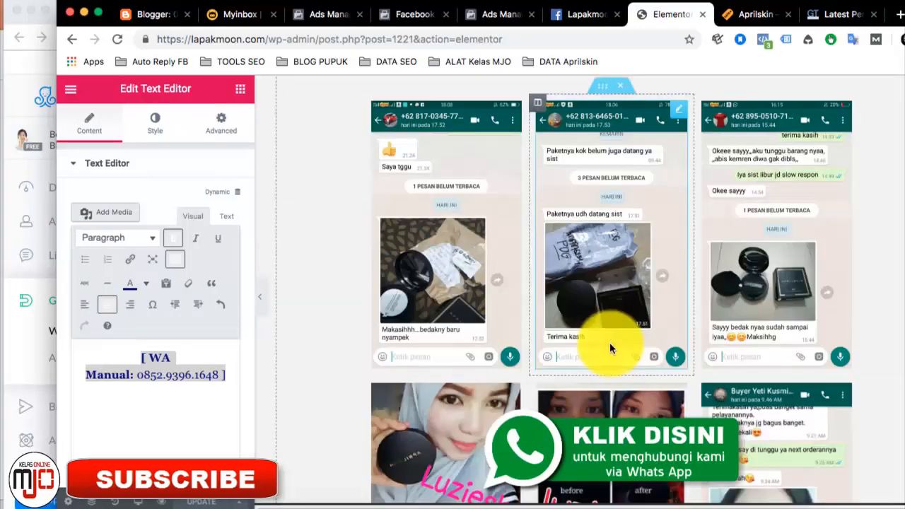
scroll(587, 353, up, 10)
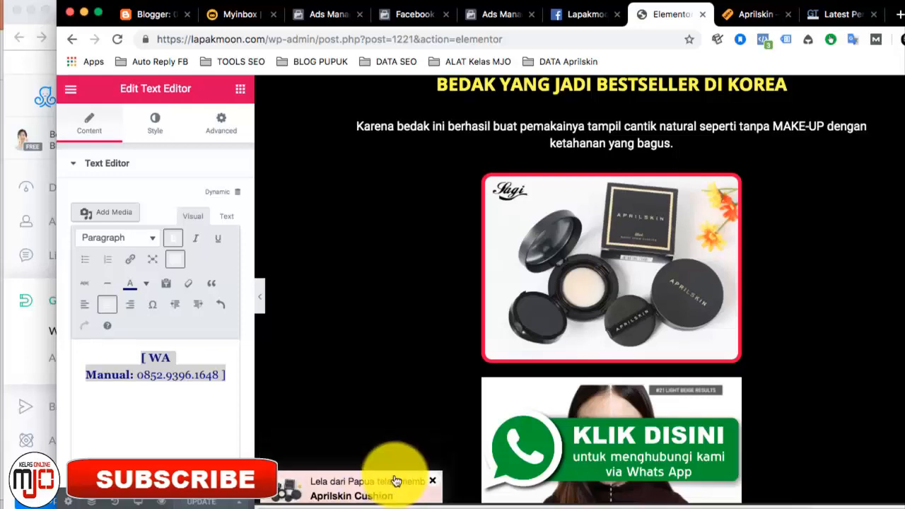
scroll(389, 453, up, 5)
scroll(396, 442, up, 3)
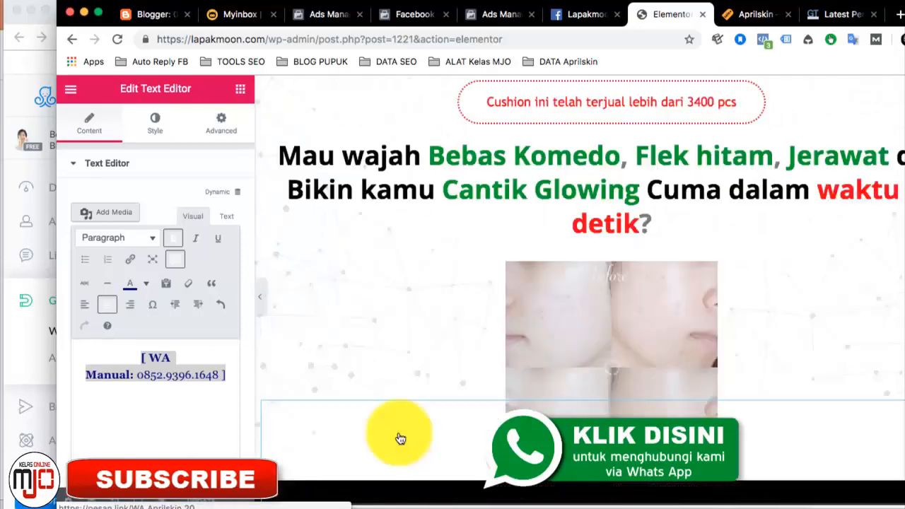
scroll(486, 343, down, 20)
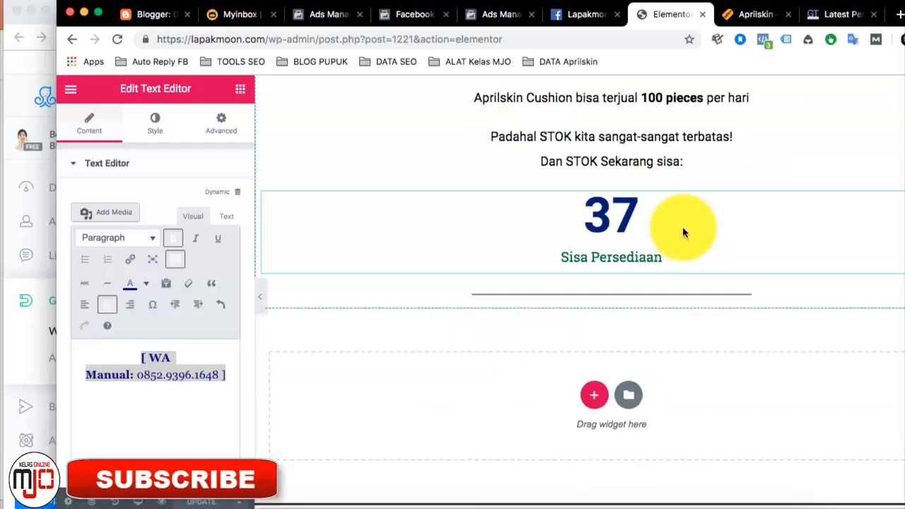
scroll(683, 228, up, 5)
scroll(686, 226, up, 10)
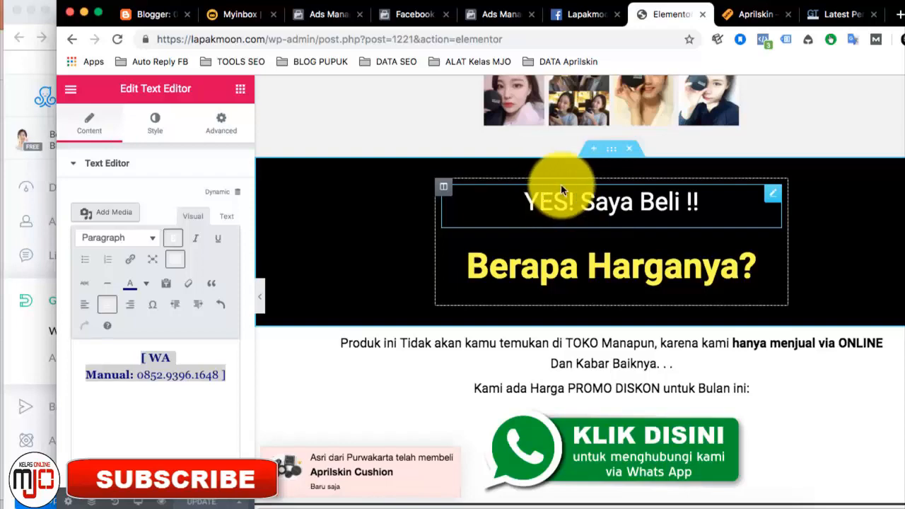
scroll(590, 196, down, 15)
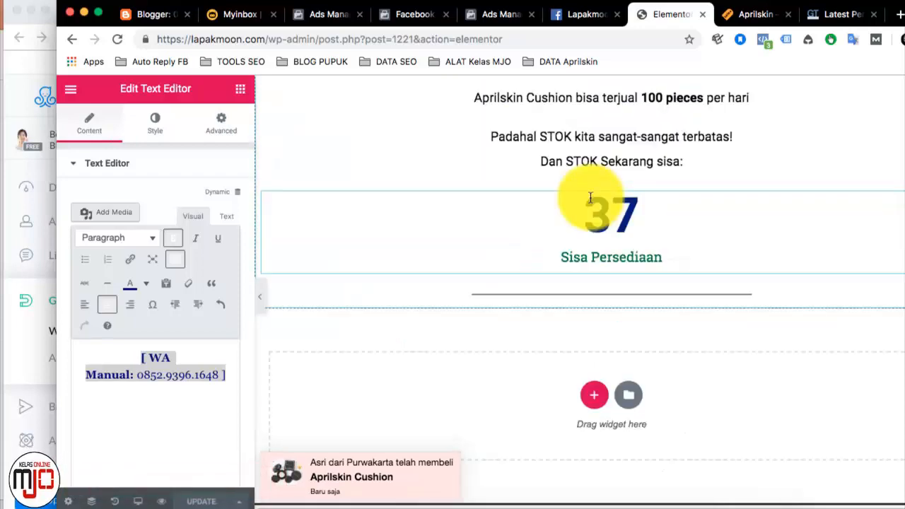
scroll(589, 198, up, 5)
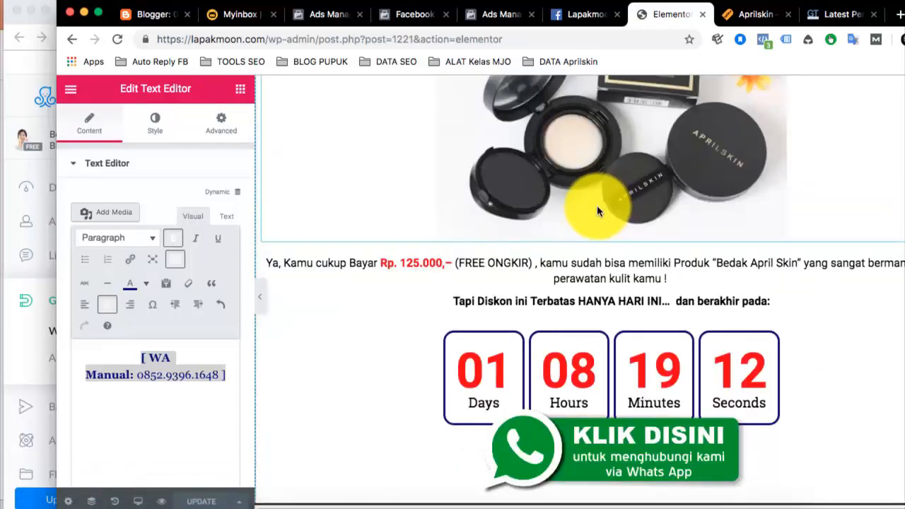
scroll(600, 205, down, 1)
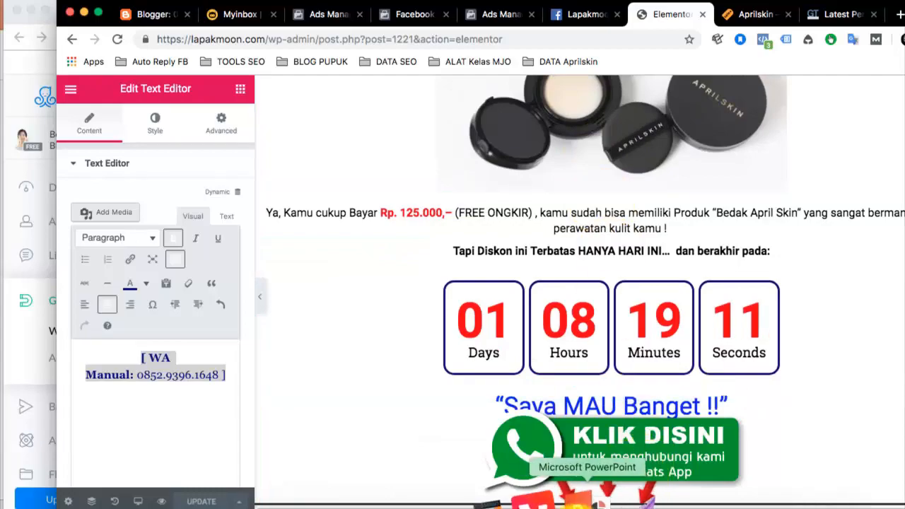
Switch to the BLUEPRINT FB Ads 2019 presentation in PowerPoint and review the Ads#1 report slide's results and Problem/Solusi tables
click(587, 500)
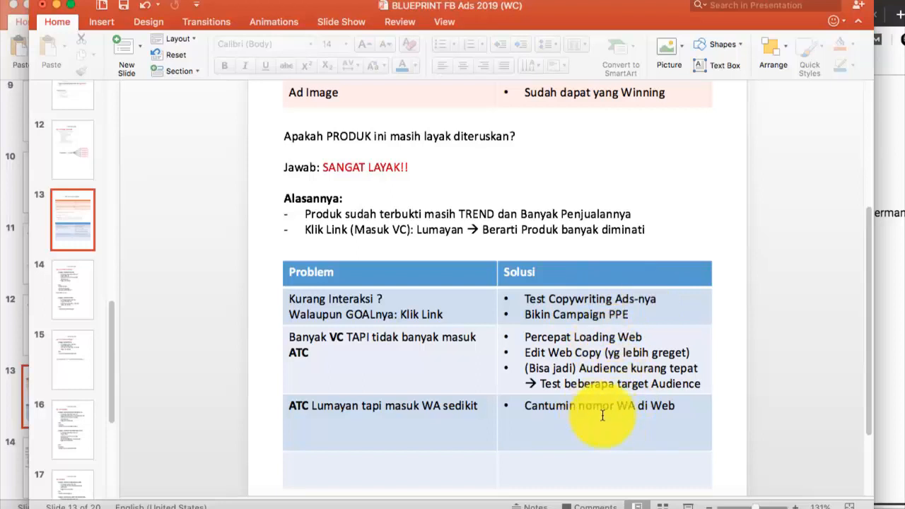
click(748, 373)
scroll(749, 373, down, 3)
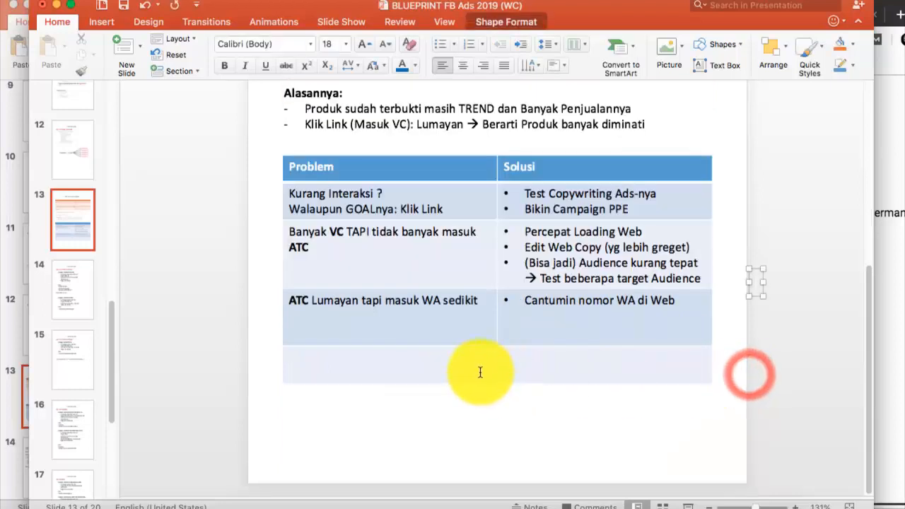
click(574, 308)
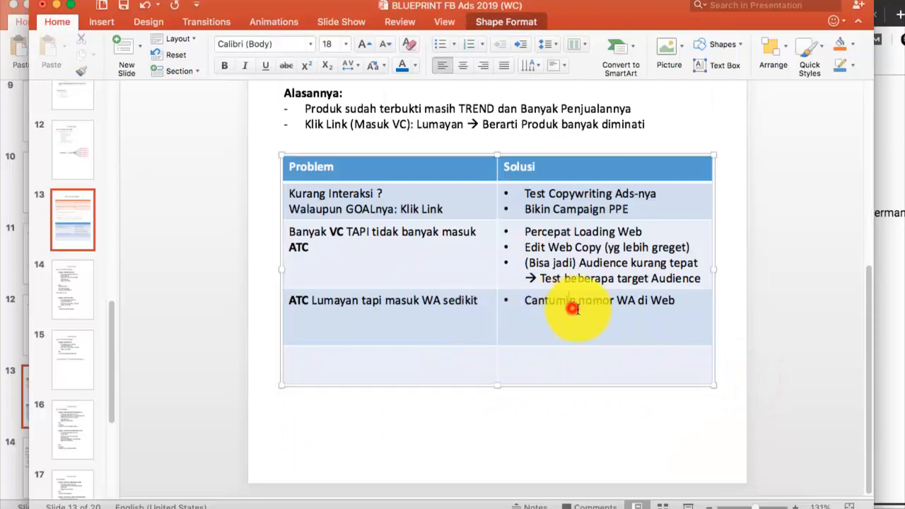
click(791, 301)
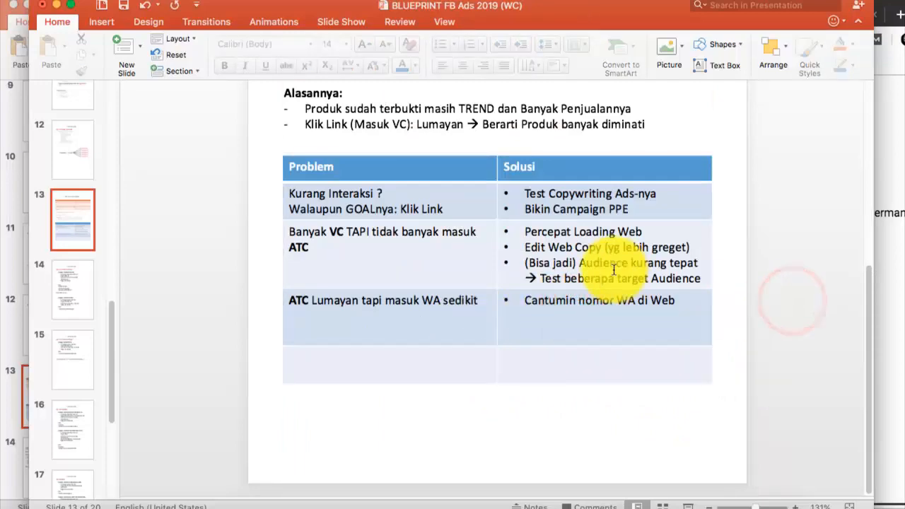
scroll(614, 274, up, 10)
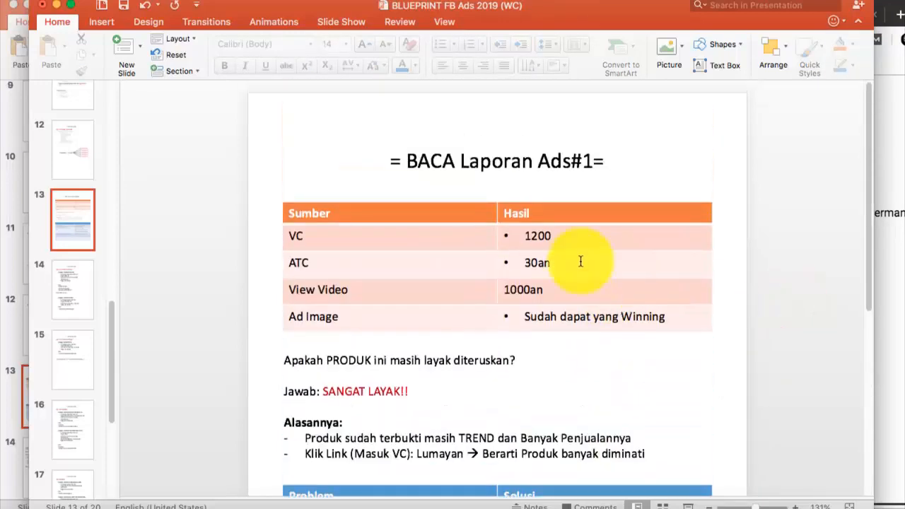
scroll(505, 282, down, 7)
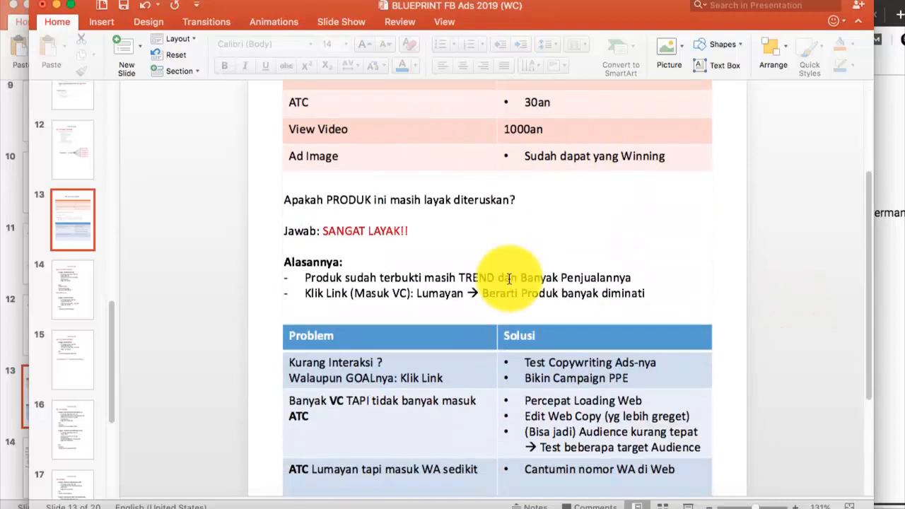